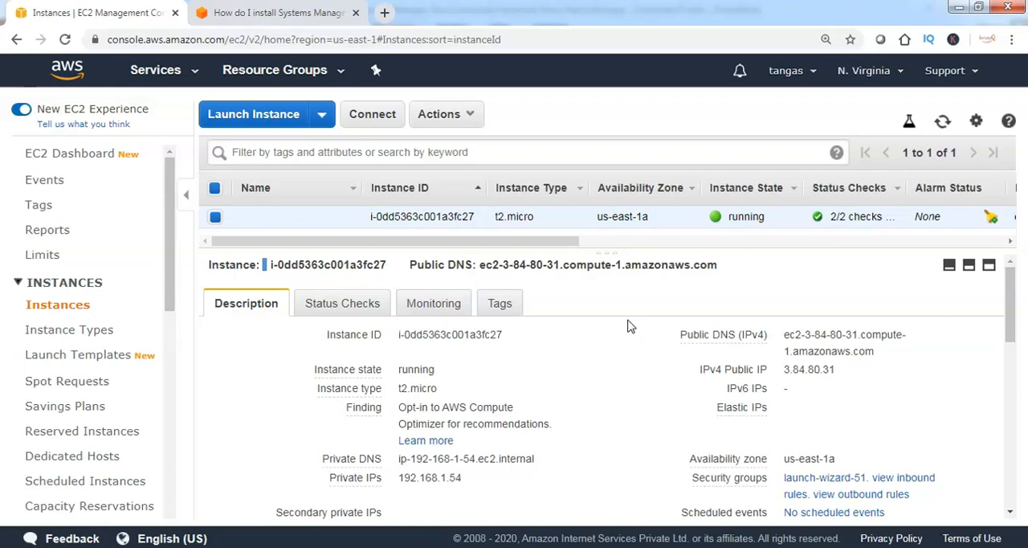
Examine the selected EC2 instance's tags and its attached IAM role, leaving the role unmodified
{"action": "left_click", "coordinate": [498, 310]}
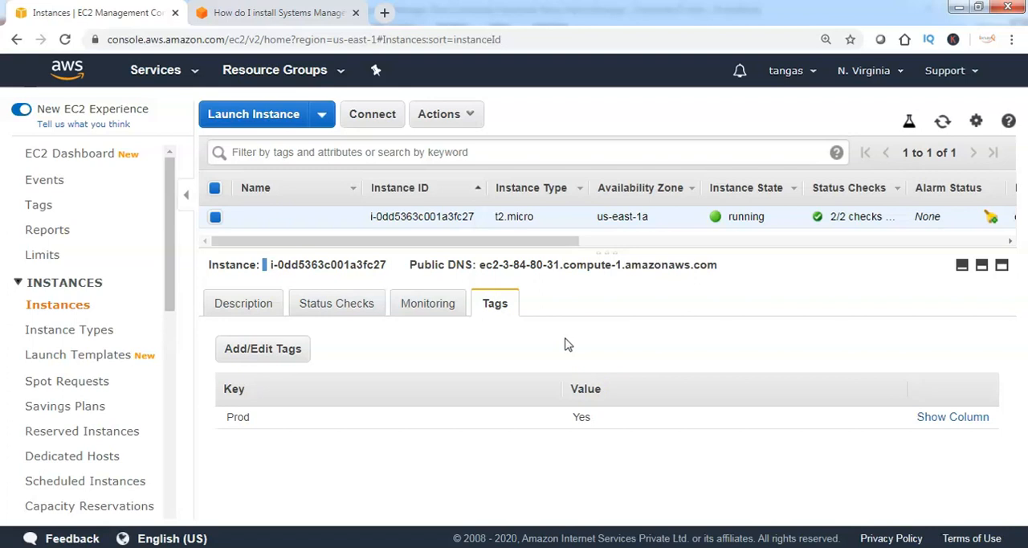
{"action": "left_click", "coordinate": [472, 119]}
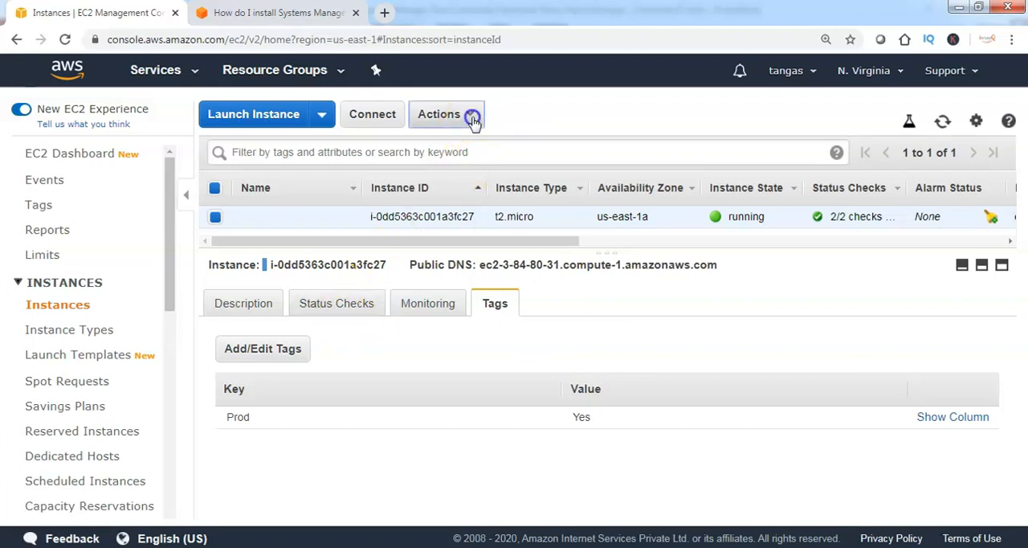
{"action": "mouse_move", "coordinate": [479, 245]}
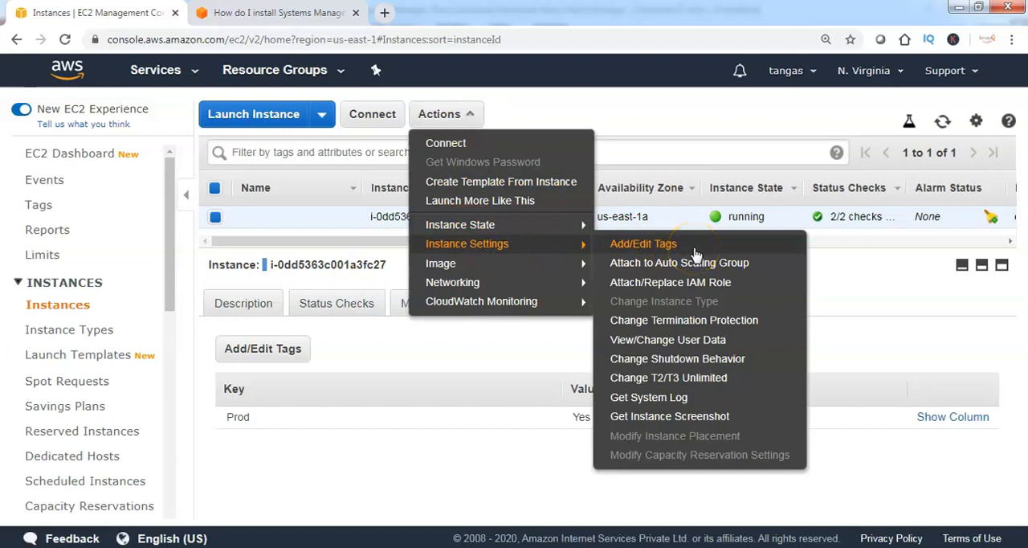
{"action": "left_click", "coordinate": [671, 291]}
{"action": "left_click", "coordinate": [671, 291]}
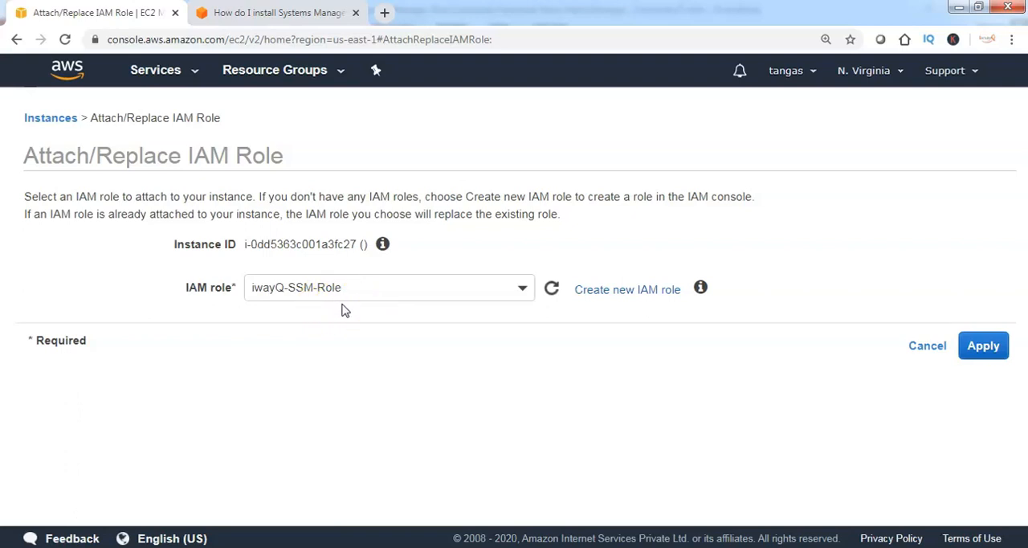
{"action": "left_click", "coordinate": [920, 344]}
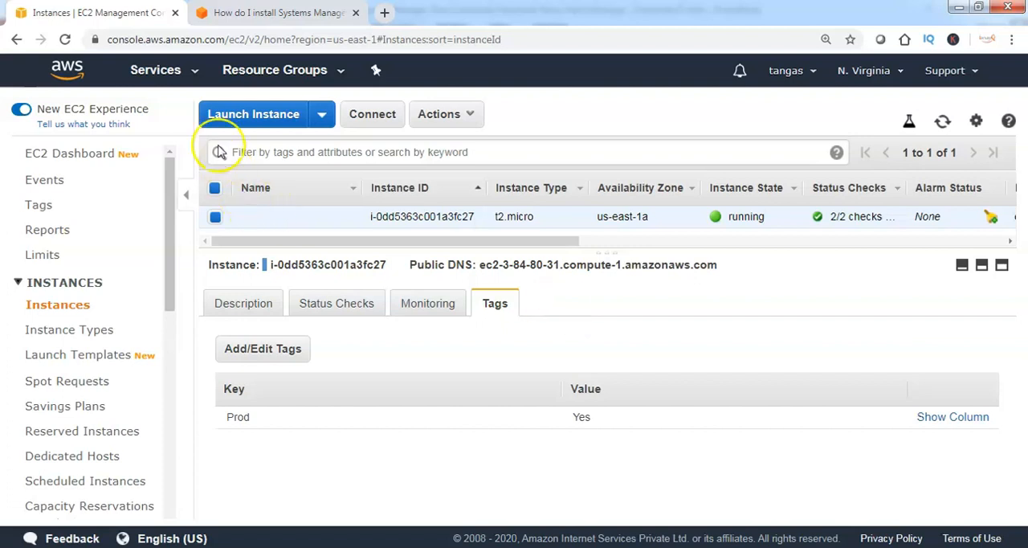
Start a Systems Manager Session Manager session on the running Amazon Linux instance
{"action": "left_click", "coordinate": [194, 75]}
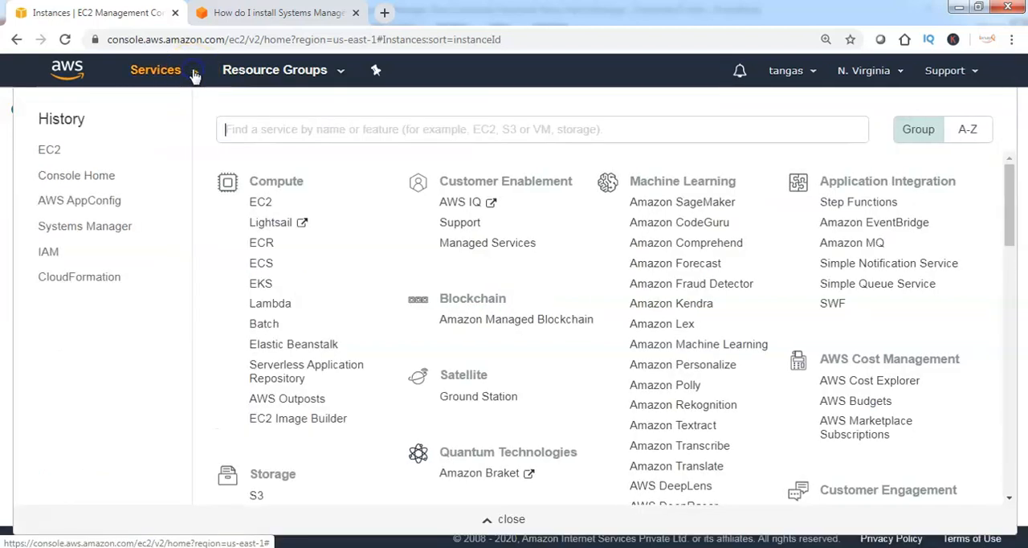
{"action": "left_click", "coordinate": [95, 231]}
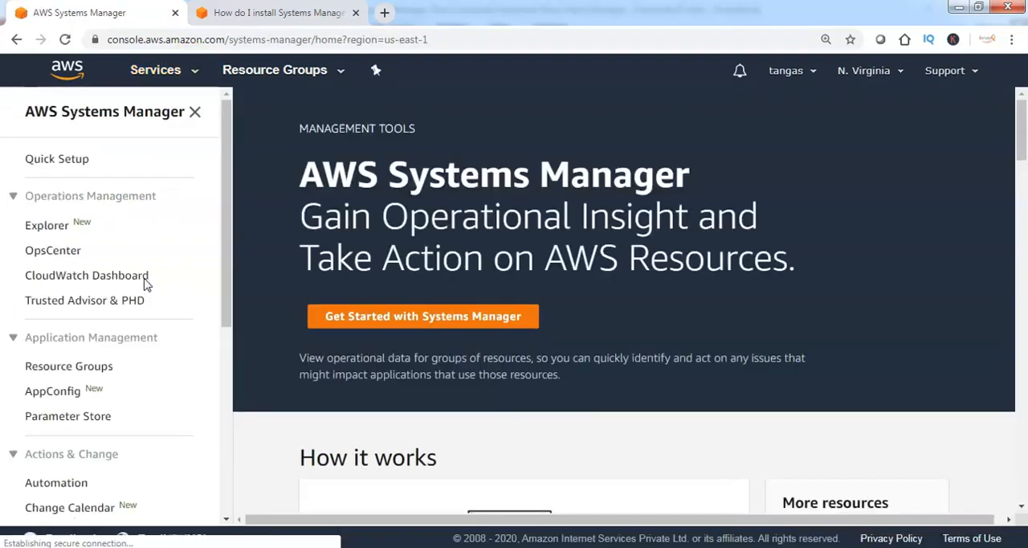
{"action": "scroll", "coordinate": [128, 313], "scroll_direction": "down", "scroll_amount": 5}
{"action": "left_click", "coordinate": [74, 338]}
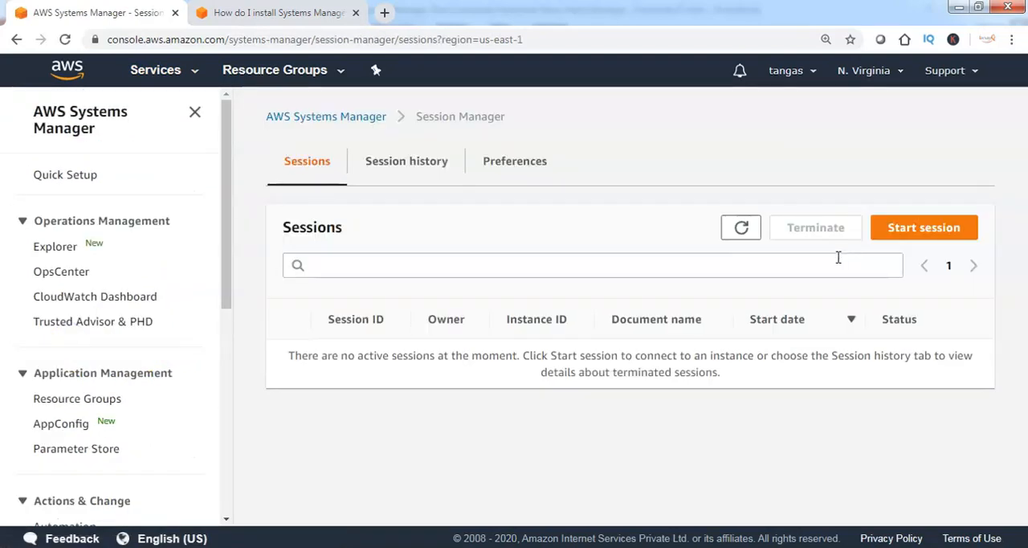
{"action": "left_click", "coordinate": [924, 233]}
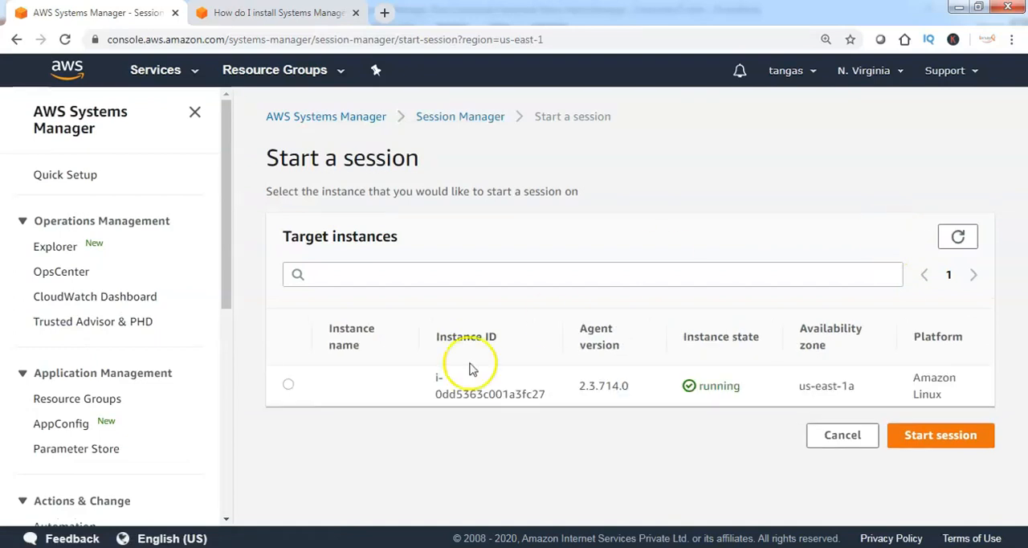
{"action": "left_click", "coordinate": [288, 384]}
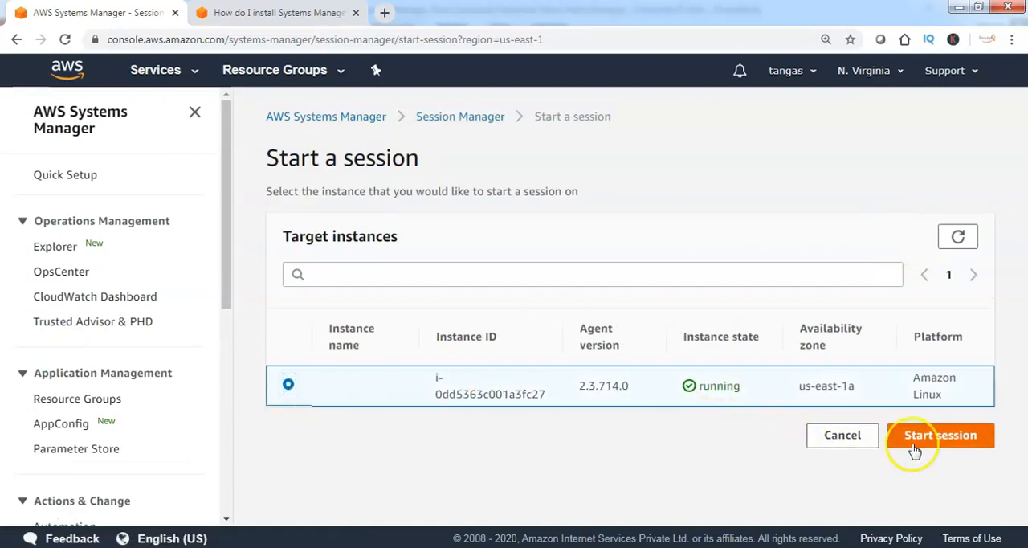
{"action": "left_click", "coordinate": [949, 444]}
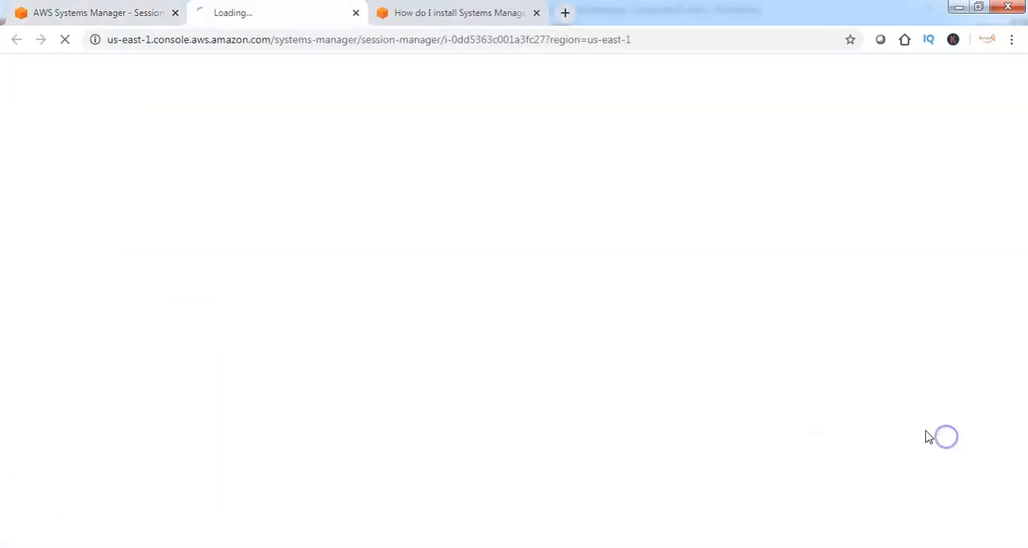
Switch to the root user with sudo su - in the session terminal and clear the screen
{"action": "type", "text": "sudo su -"}
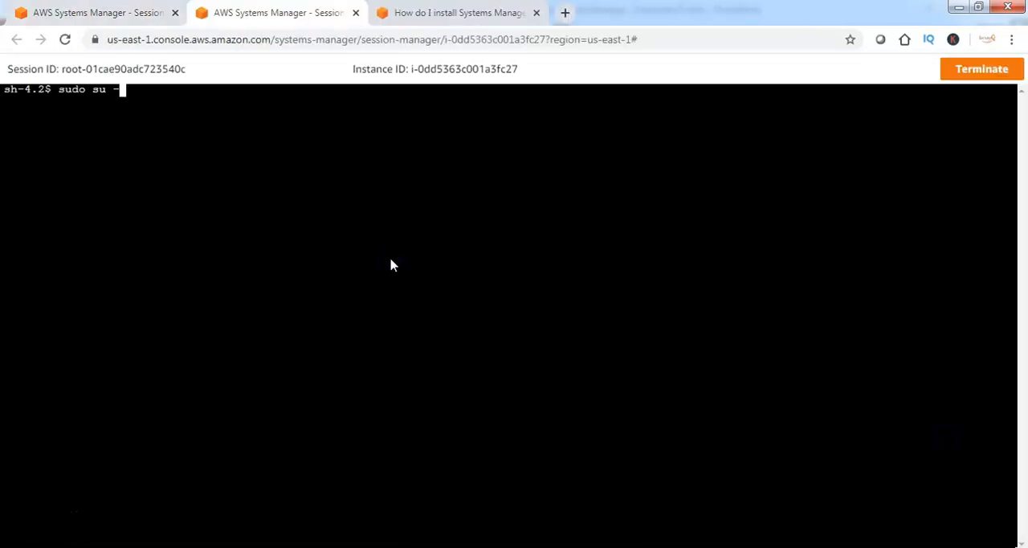
{"action": "key", "text": "Return"}
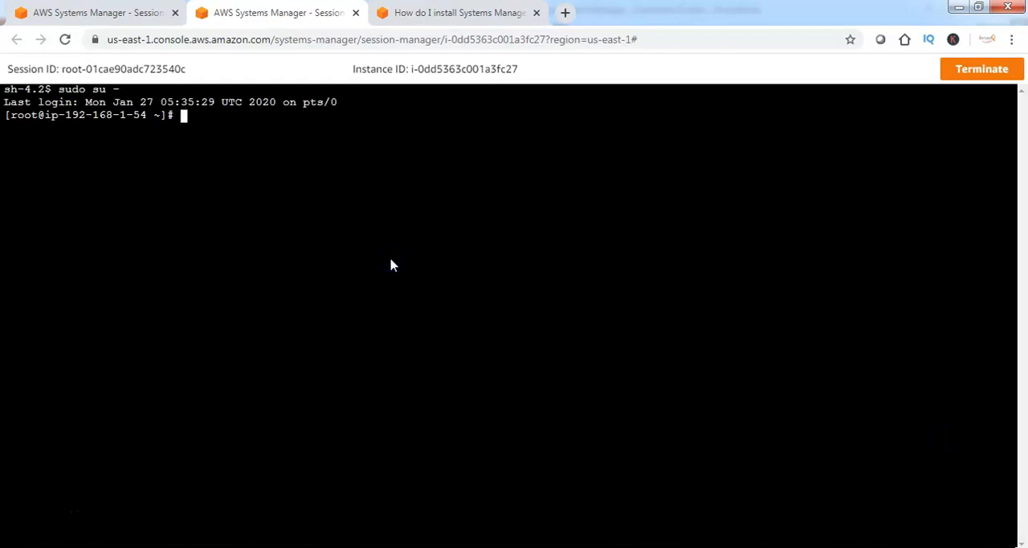
{"action": "left_click", "coordinate": [383, 258]}
{"action": "key", "text": "ctrl+l"}
{"action": "key", "text": "Return"}
{"action": "key", "text": "Return"}
Run service amazon-ssm-agent status and examine the agent's active state in the output
{"action": "type", "text": "service amazon-ssm-agent"}
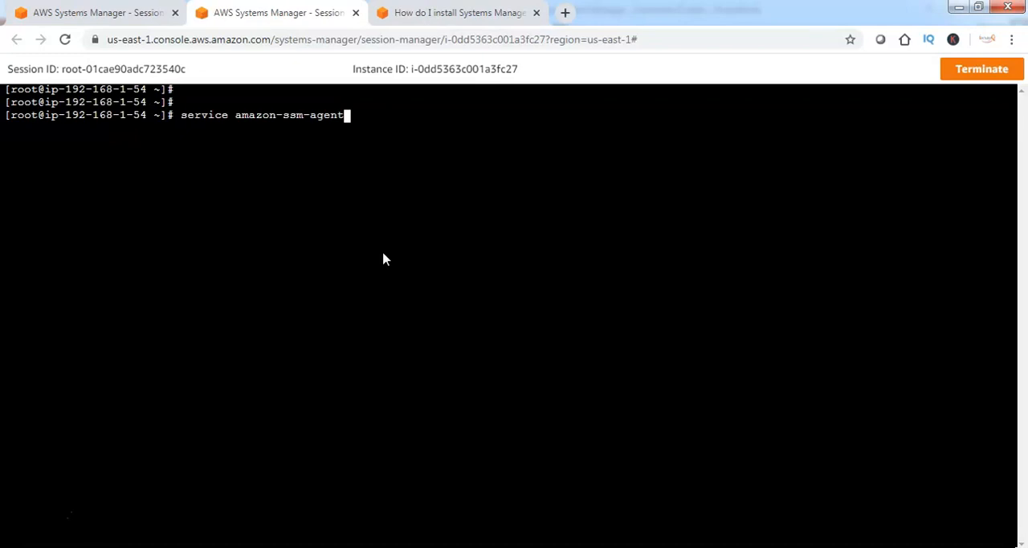
{"action": "type", "text": " statu"}
{"action": "type", "text": "s"}
{"action": "key", "text": "Return"}
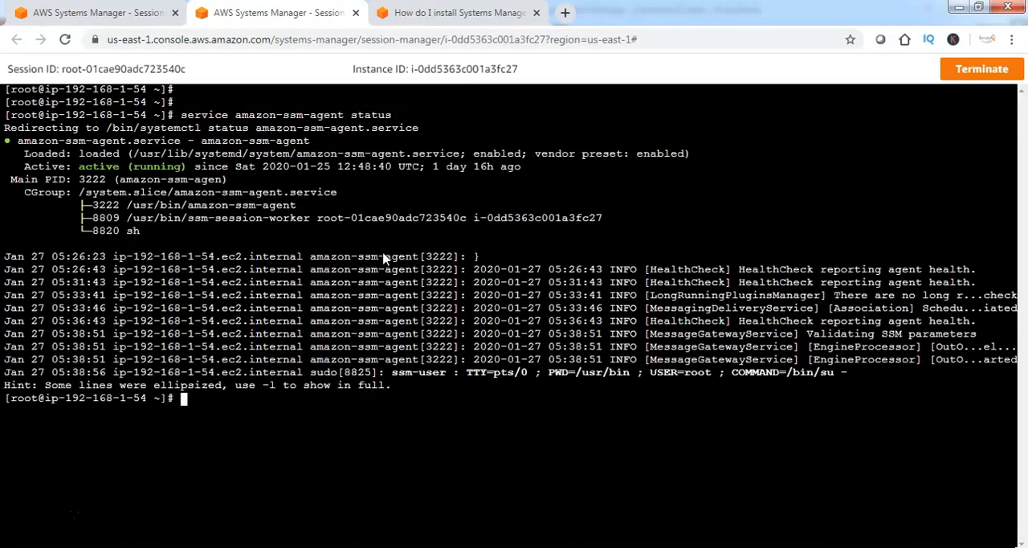
{"action": "left_click_drag", "start_coordinate": [78, 167], "coordinate": [267, 172]}
{"action": "left_click", "coordinate": [350, 216]}
Review the SSM Agent install script for Amazon Linux 2, RHEL7 and CentOS 7 in the knowledge center article
{"action": "left_click", "coordinate": [473, 13]}
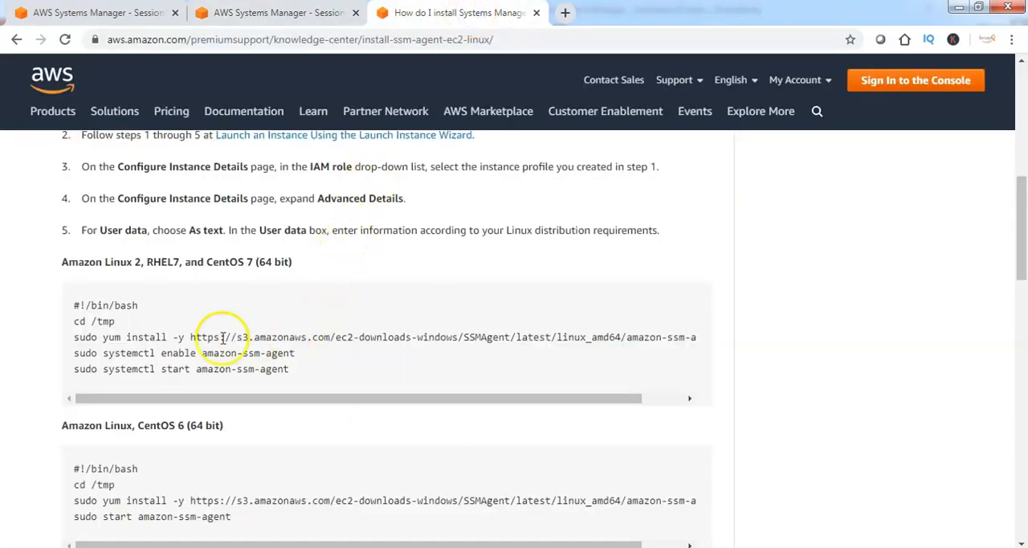
{"action": "left_click_drag", "start_coordinate": [75, 306], "coordinate": [536, 373]}
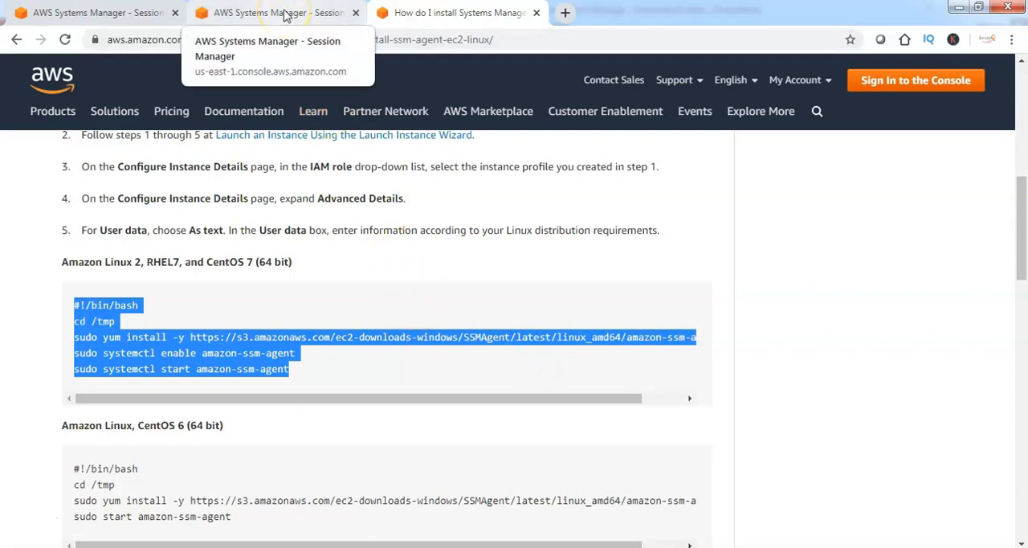
Return to the Systems Manager console and begin a new command in Run Command
{"action": "left_click", "coordinate": [119, 11]}
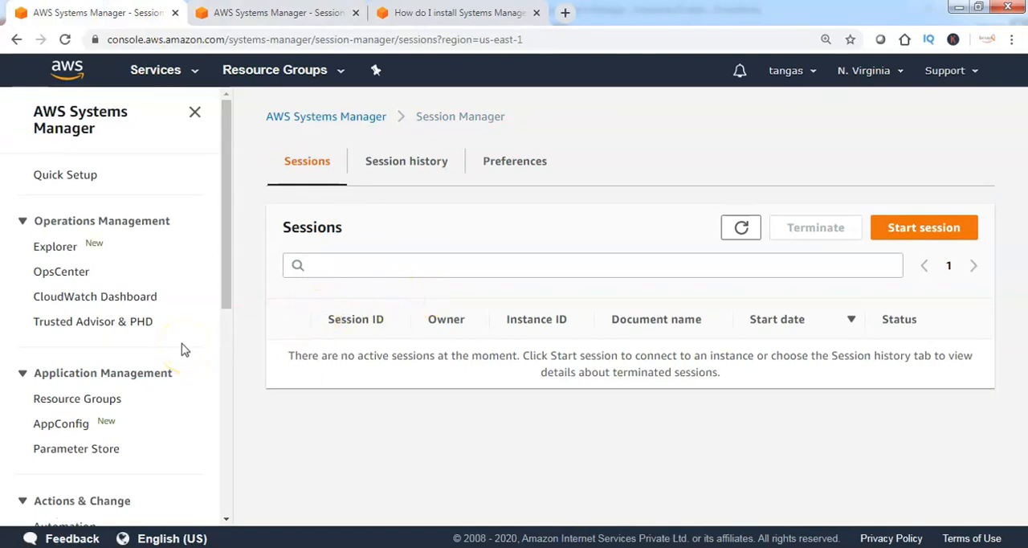
{"action": "scroll", "coordinate": [181, 350], "scroll_direction": "down", "scroll_amount": 4}
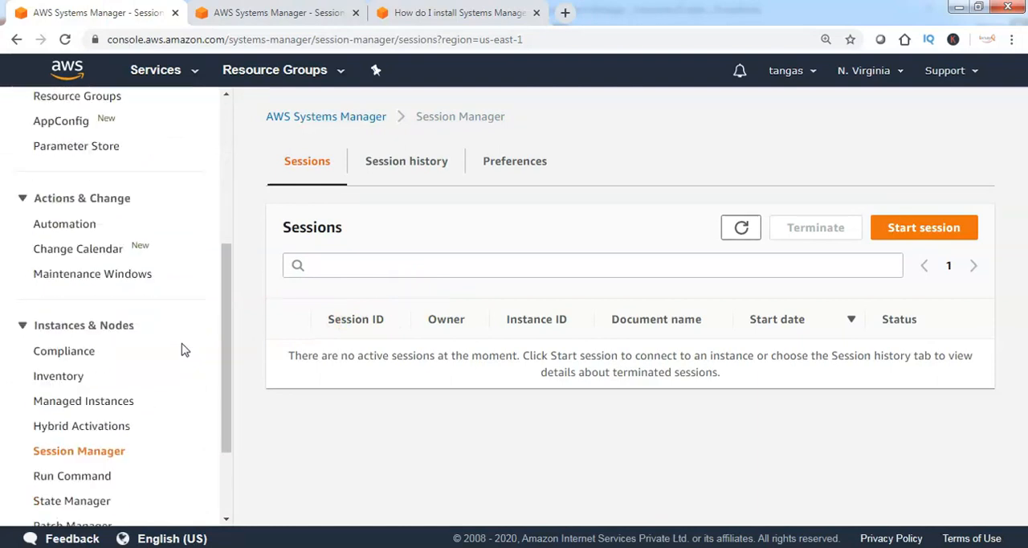
{"action": "scroll", "coordinate": [147, 418], "scroll_direction": "down", "scroll_amount": 1}
{"action": "left_click", "coordinate": [70, 405]}
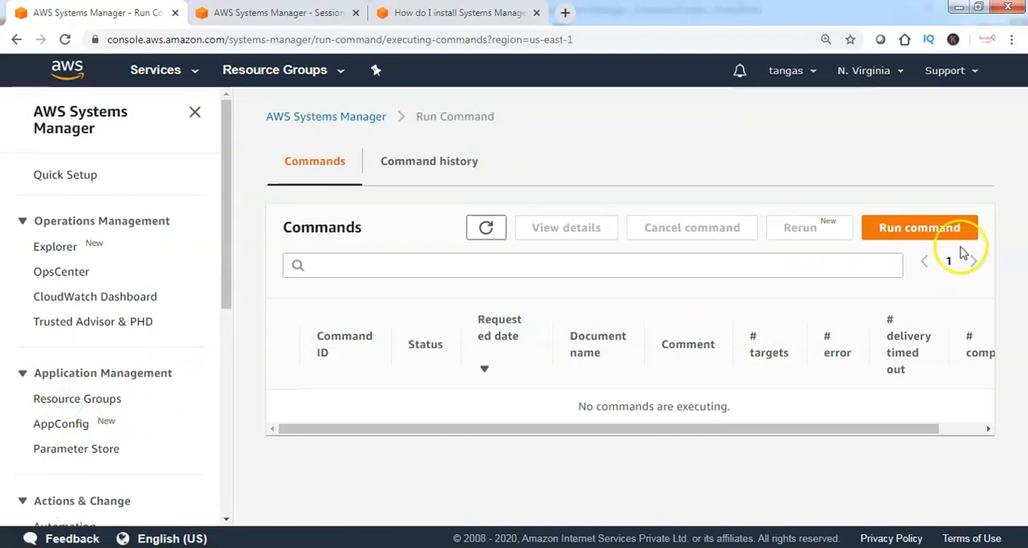
{"action": "left_click", "coordinate": [924, 229]}
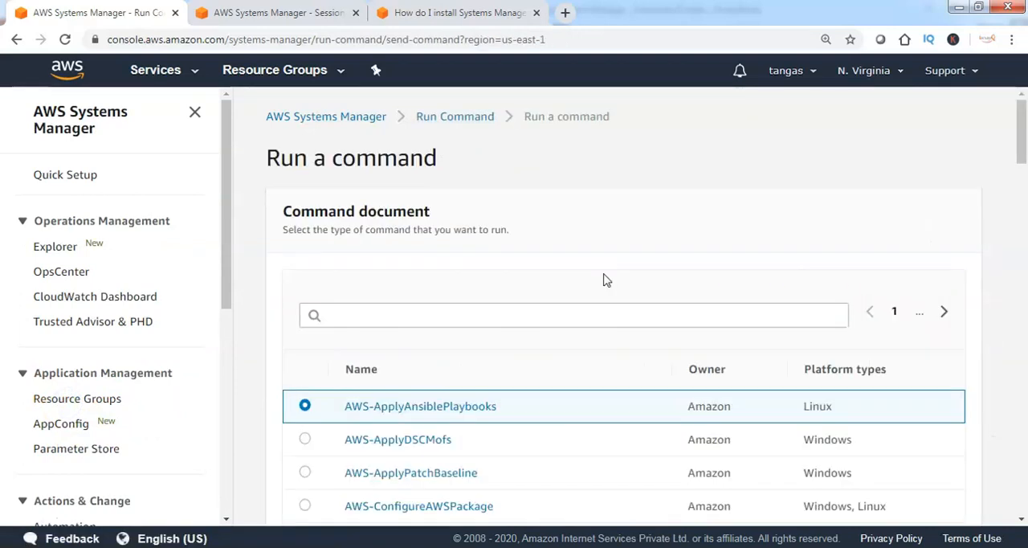
Choose AWS-RunShellScript as the command document from the third page of the document list
{"action": "left_click", "coordinate": [598, 329]}
{"action": "left_click", "coordinate": [728, 354]}
{"action": "scroll", "coordinate": [580, 406], "scroll_direction": "down", "scroll_amount": 3}
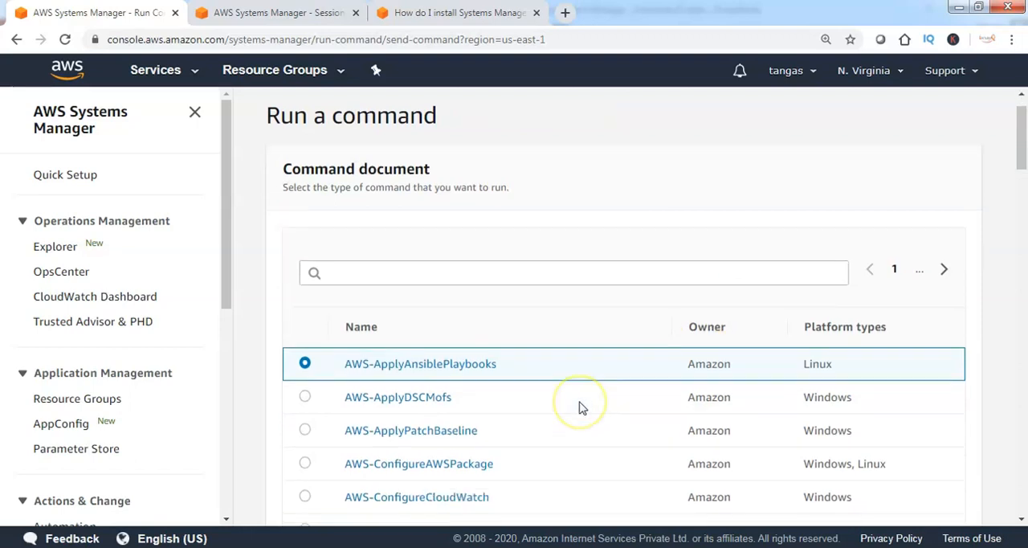
{"action": "scroll", "coordinate": [581, 407], "scroll_direction": "down", "scroll_amount": 1}
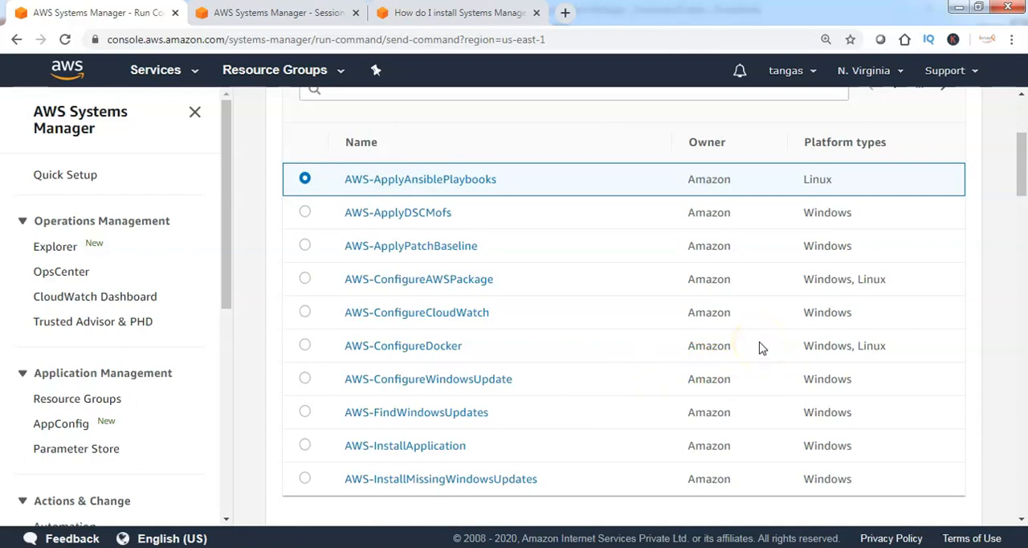
{"action": "scroll", "coordinate": [771, 341], "scroll_direction": "up", "scroll_amount": 1}
{"action": "left_click", "coordinate": [944, 162]}
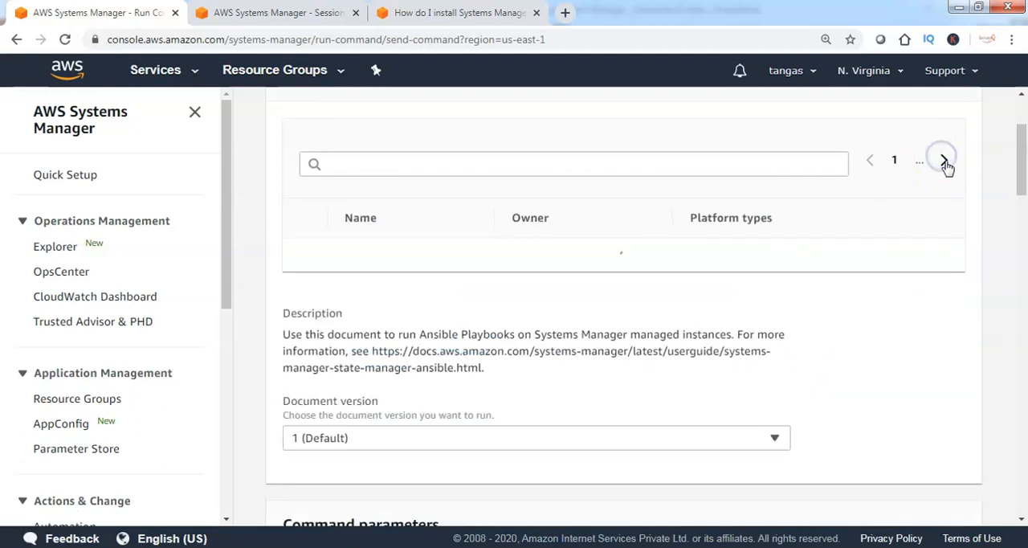
{"action": "left_click", "coordinate": [945, 164]}
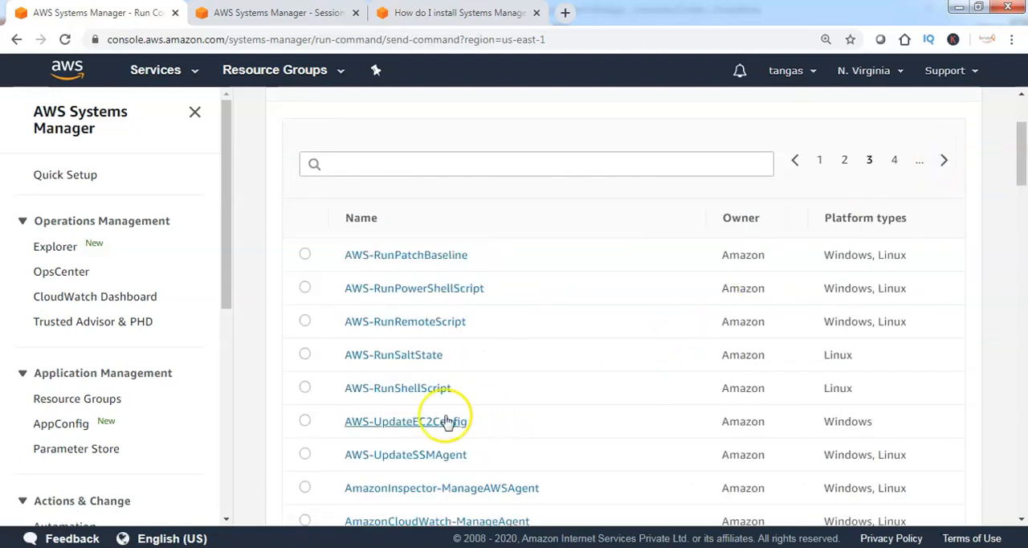
{"action": "left_click", "coordinate": [306, 389]}
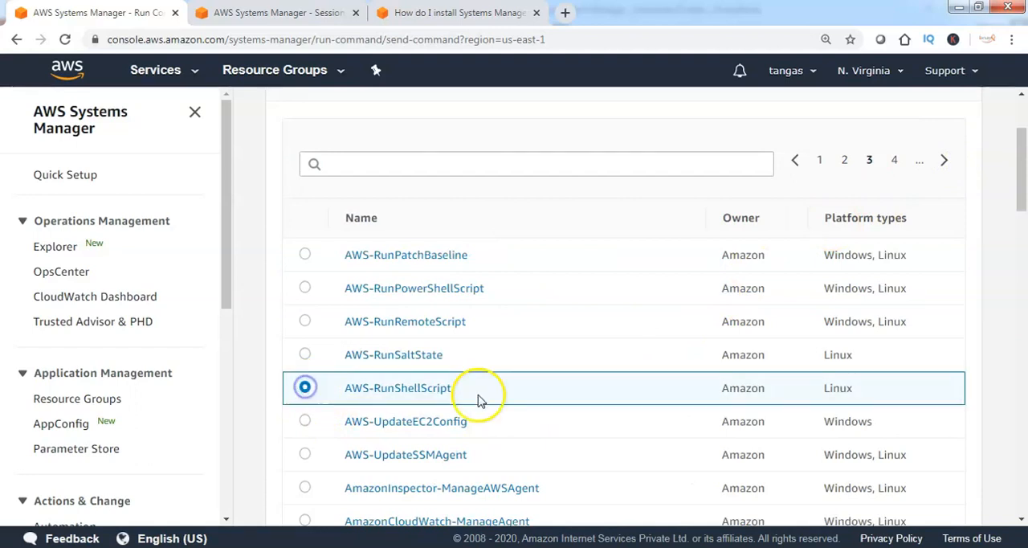
Enter sudo yum install httpd -y as the shell command in the command parameters
{"action": "scroll", "coordinate": [563, 409], "scroll_direction": "down", "scroll_amount": 2}
{"action": "scroll", "coordinate": [562, 410], "scroll_direction": "down", "scroll_amount": 4}
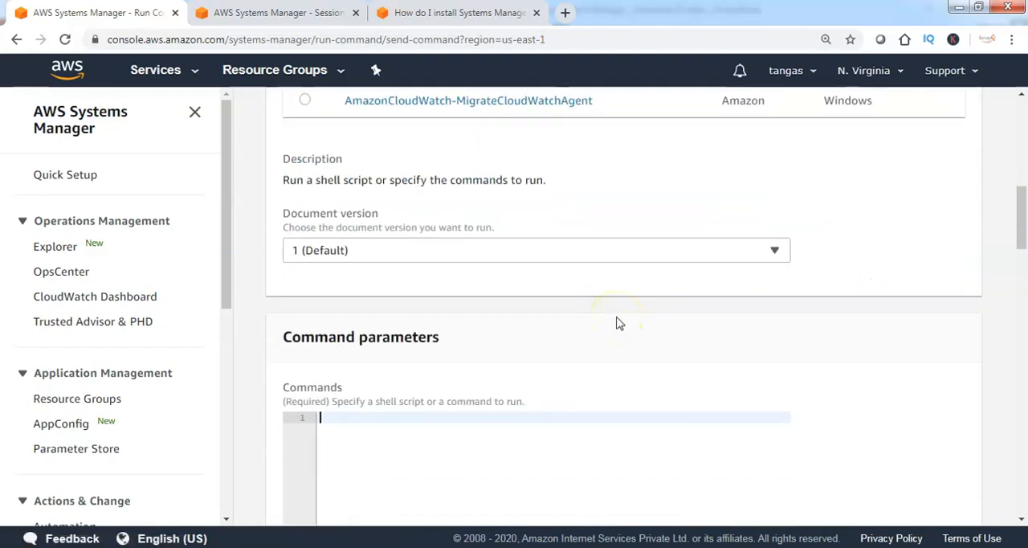
{"action": "left_click", "coordinate": [500, 416]}
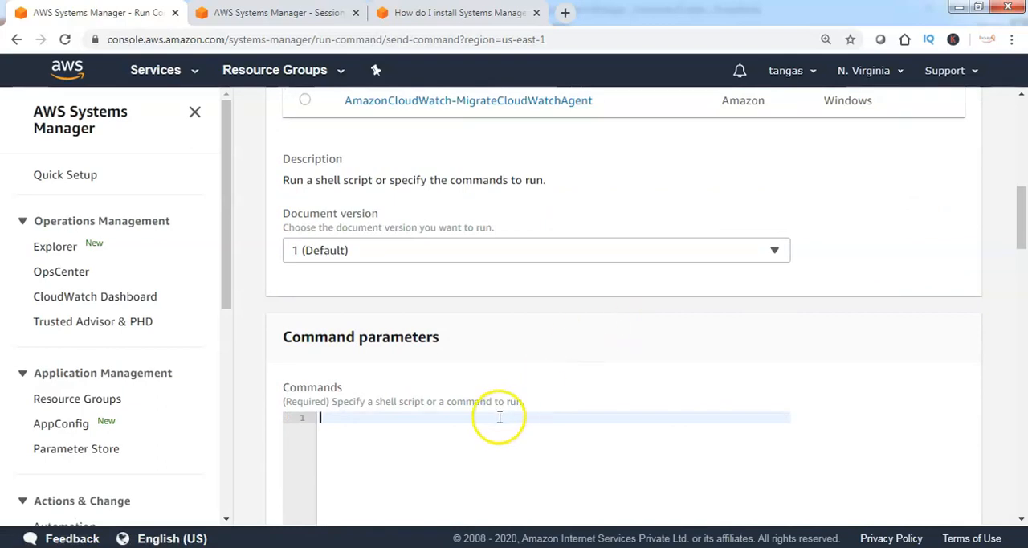
{"action": "type", "text": "sudo yum install httpd -y"}
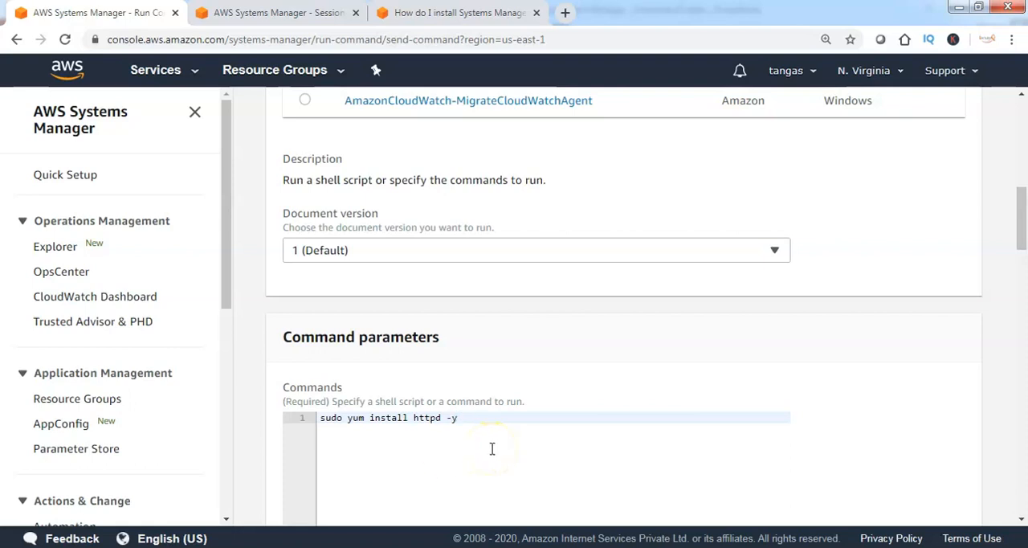
Fill in the target instance tag with key Prod and value Yes
{"action": "scroll", "coordinate": [482, 434], "scroll_direction": "down", "scroll_amount": 6}
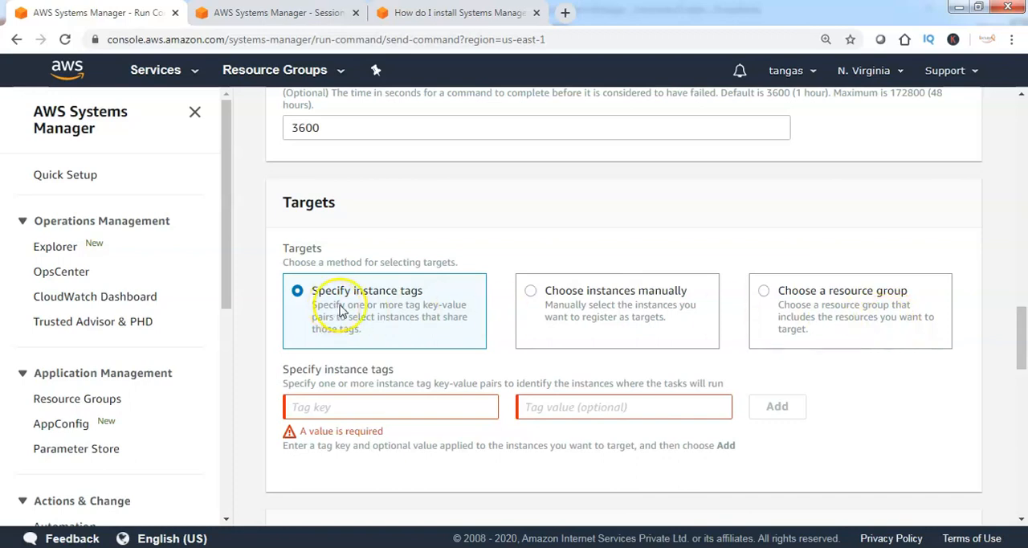
{"action": "left_click", "coordinate": [407, 408]}
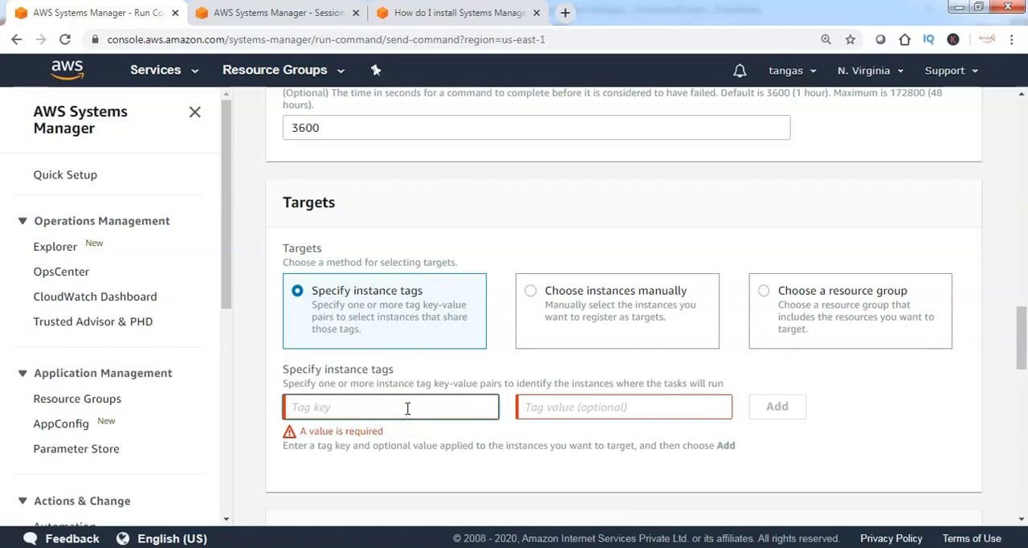
{"action": "type", "text": "P"}
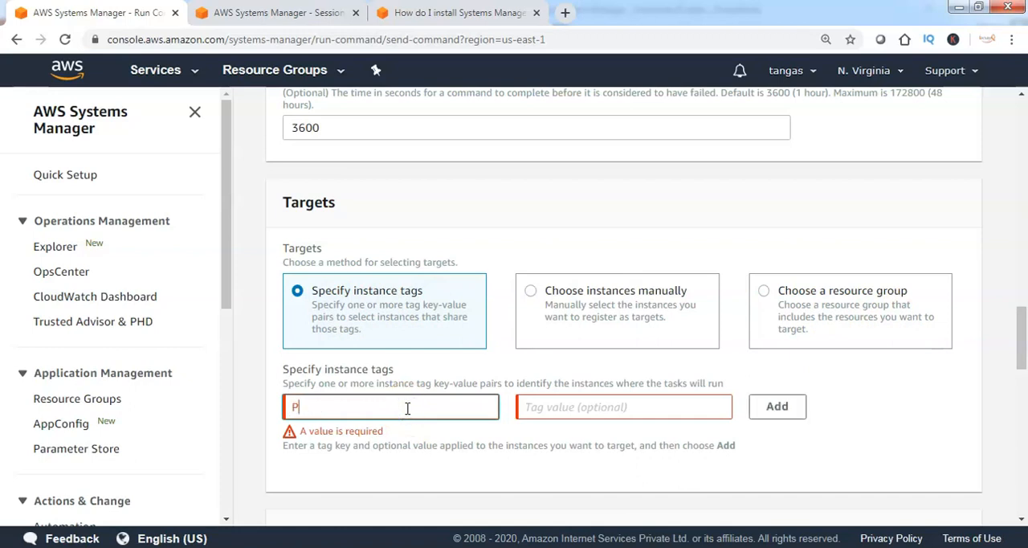
{"action": "type", "text": "rod"}
{"action": "key", "text": "Tab"}
{"action": "type", "text": "Yes"}
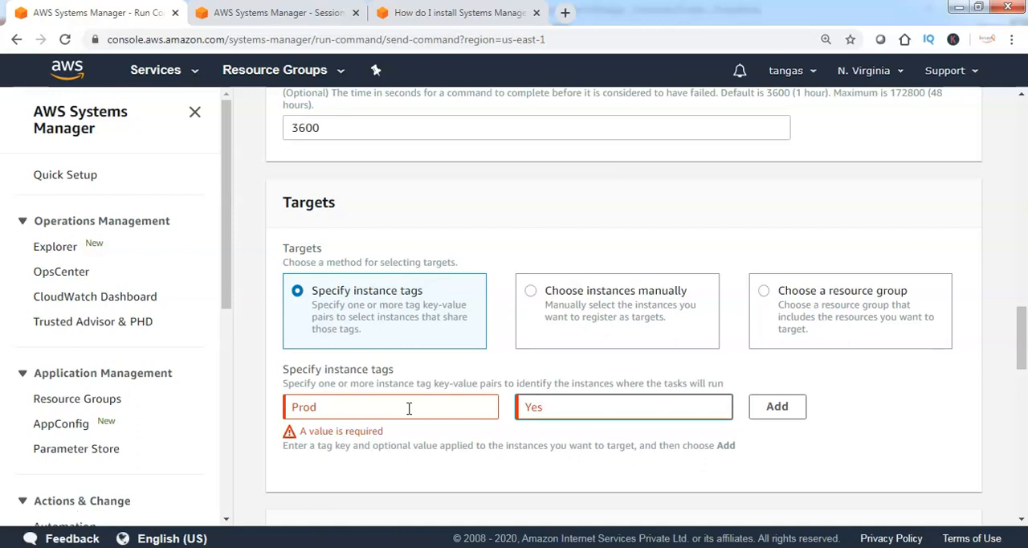
Look through the manual instance and resource group targeting methods, including the list of available resource groups
{"action": "left_click", "coordinate": [531, 294]}
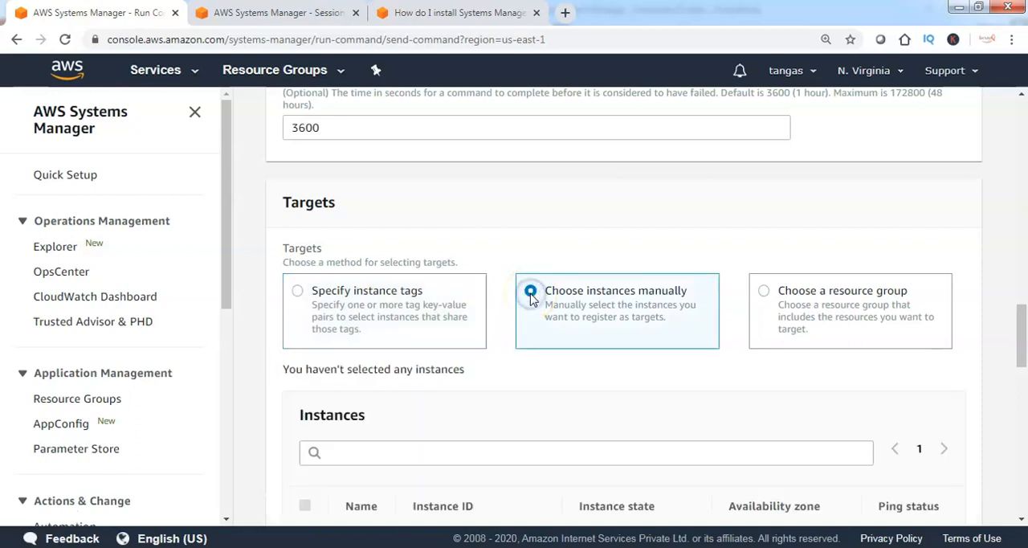
{"action": "scroll", "coordinate": [516, 378], "scroll_direction": "down", "scroll_amount": 2}
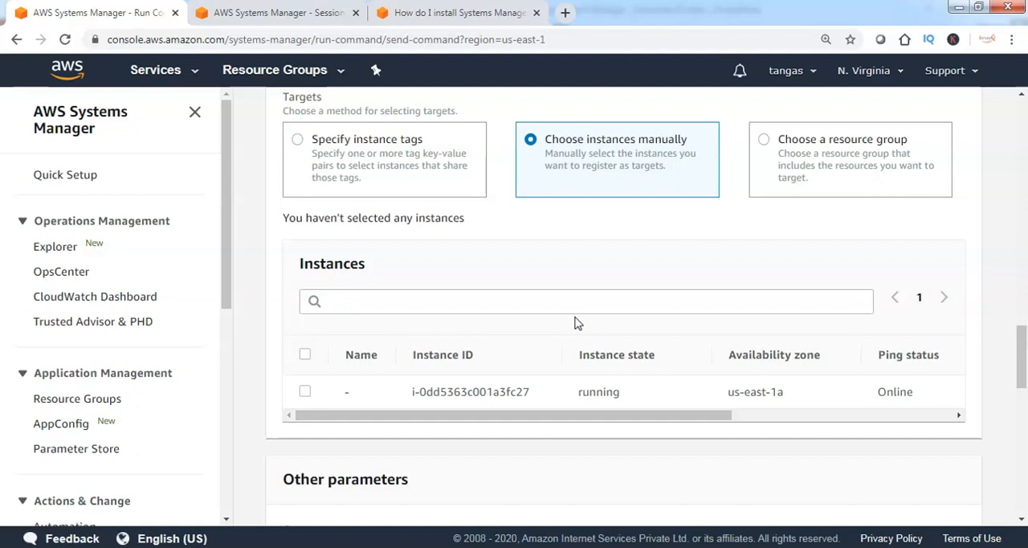
{"action": "left_click", "coordinate": [764, 141]}
{"action": "left_click", "coordinate": [632, 256]}
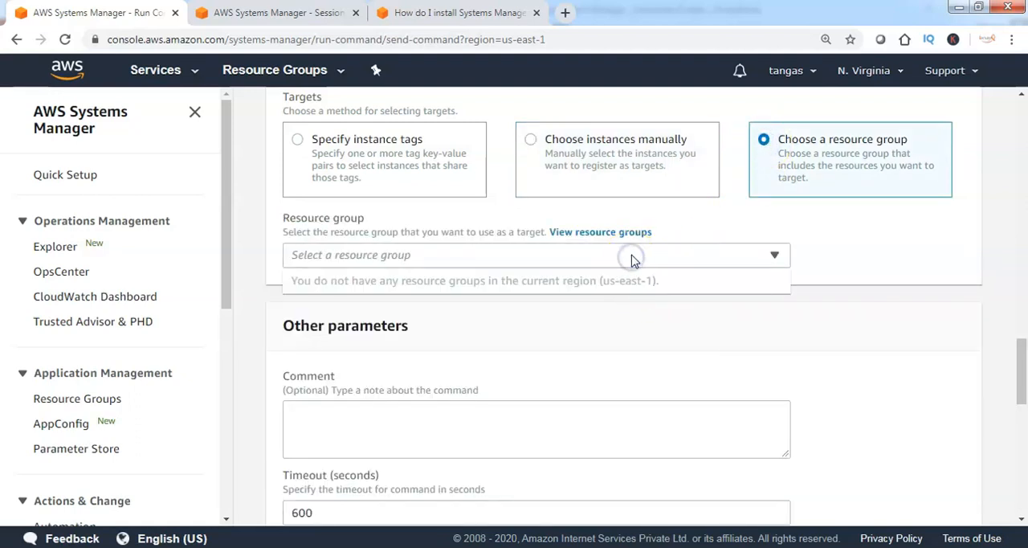
{"action": "left_click", "coordinate": [612, 287]}
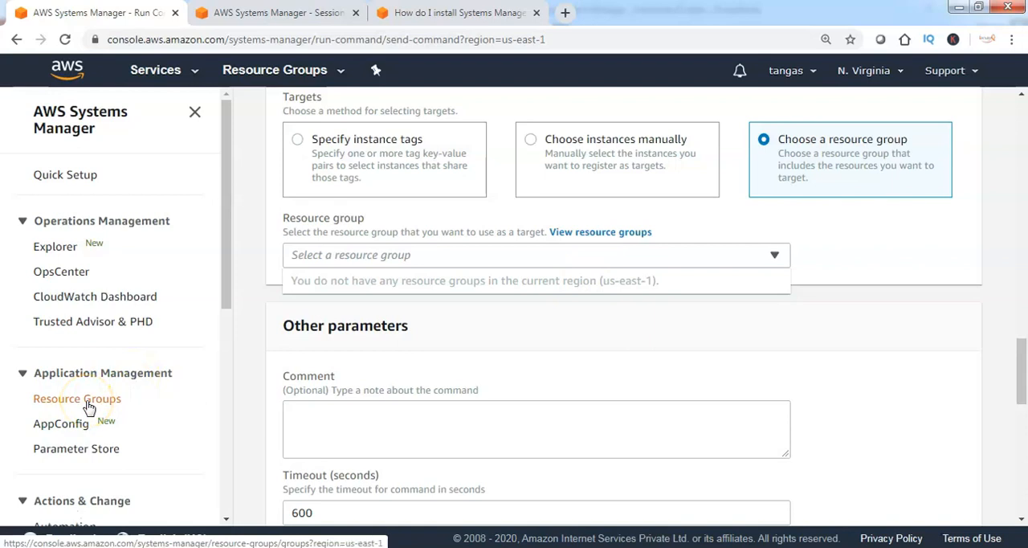
{"action": "left_click", "coordinate": [447, 260]}
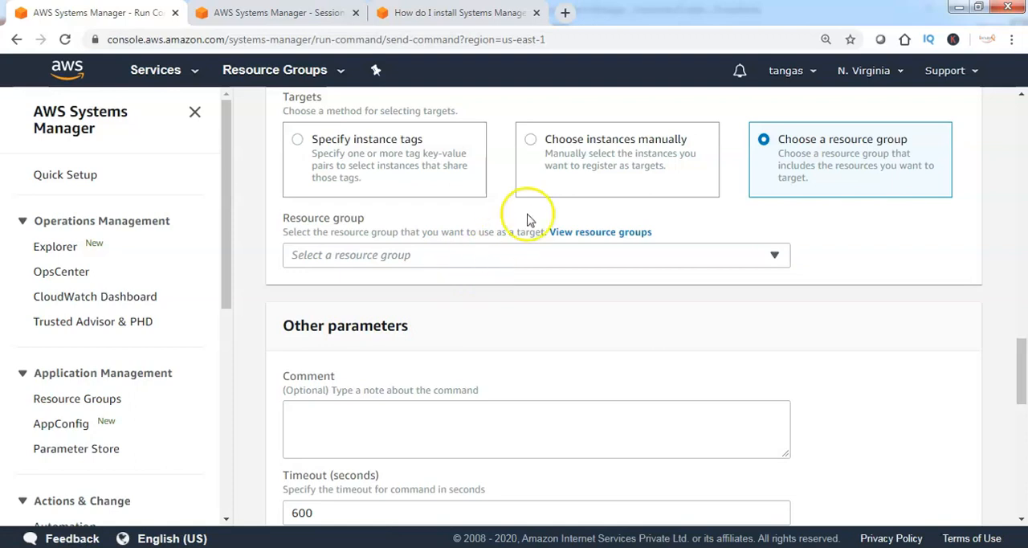
Target the running instance i-0dd5363c001a3fc27 through manual instance selection and run the command
{"action": "left_click", "coordinate": [531, 140]}
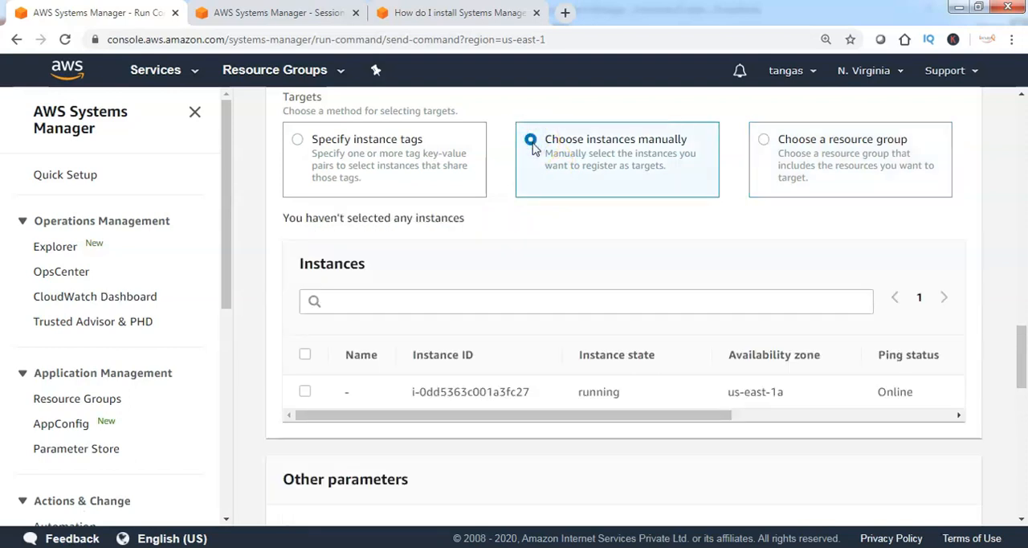
{"action": "left_click", "coordinate": [305, 392]}
{"action": "scroll", "coordinate": [680, 454], "scroll_direction": "down", "scroll_amount": 7}
{"action": "scroll", "coordinate": [702, 457], "scroll_direction": "down", "scroll_amount": 4}
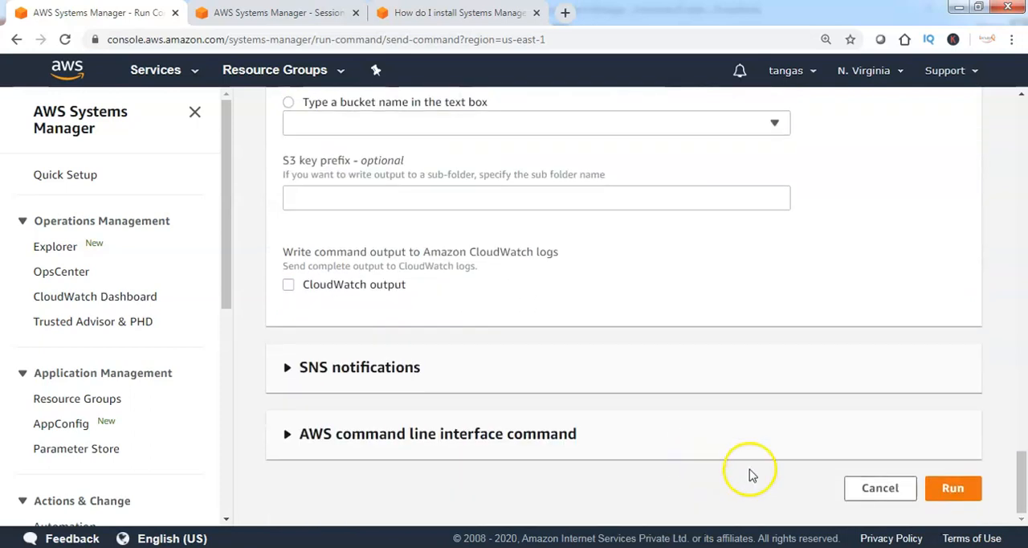
{"action": "left_click", "coordinate": [962, 492]}
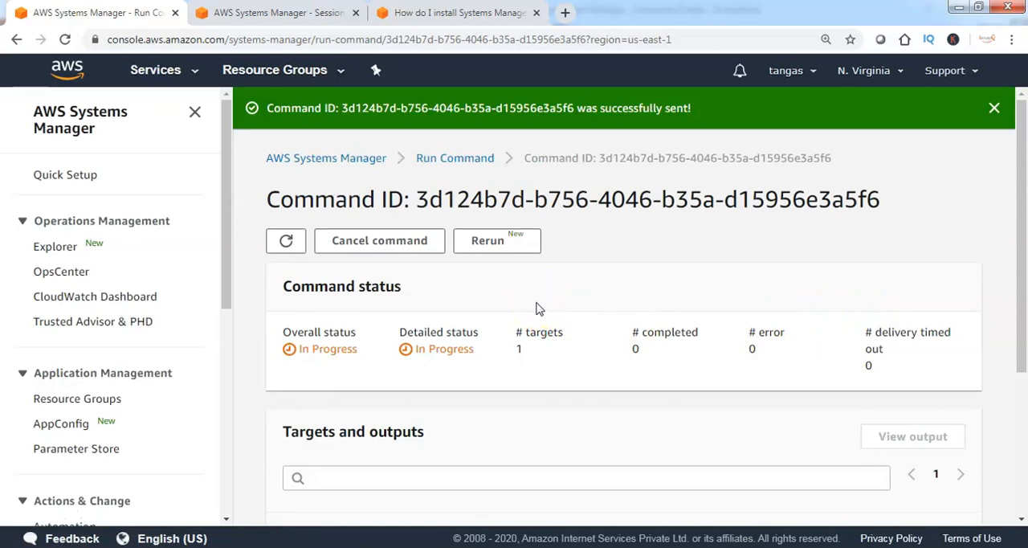
Refresh the command status and check the number of targets and the target instance's ID
{"action": "left_click", "coordinate": [286, 243]}
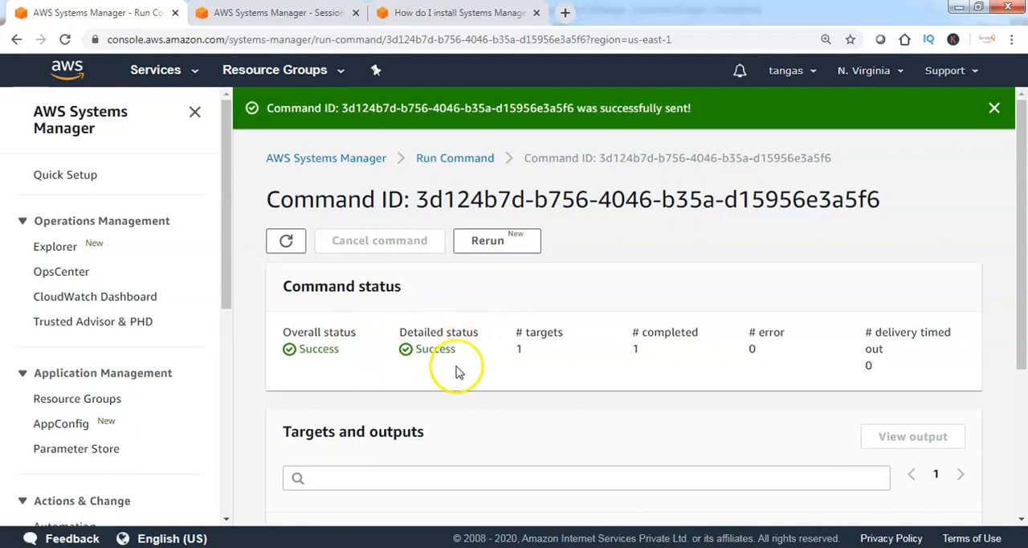
{"action": "double_click", "coordinate": [518, 349]}
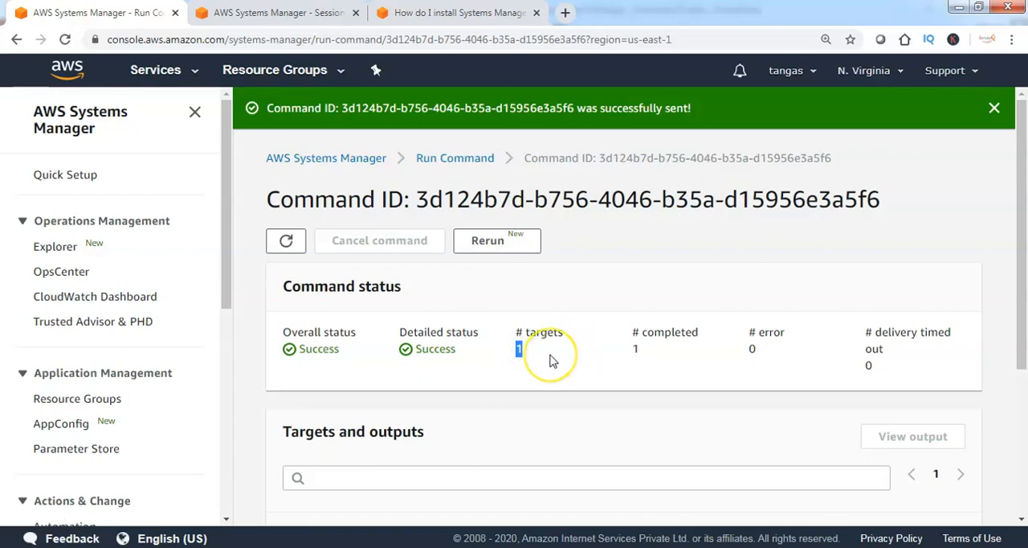
{"action": "scroll", "coordinate": [551, 361], "scroll_direction": "down", "scroll_amount": 3}
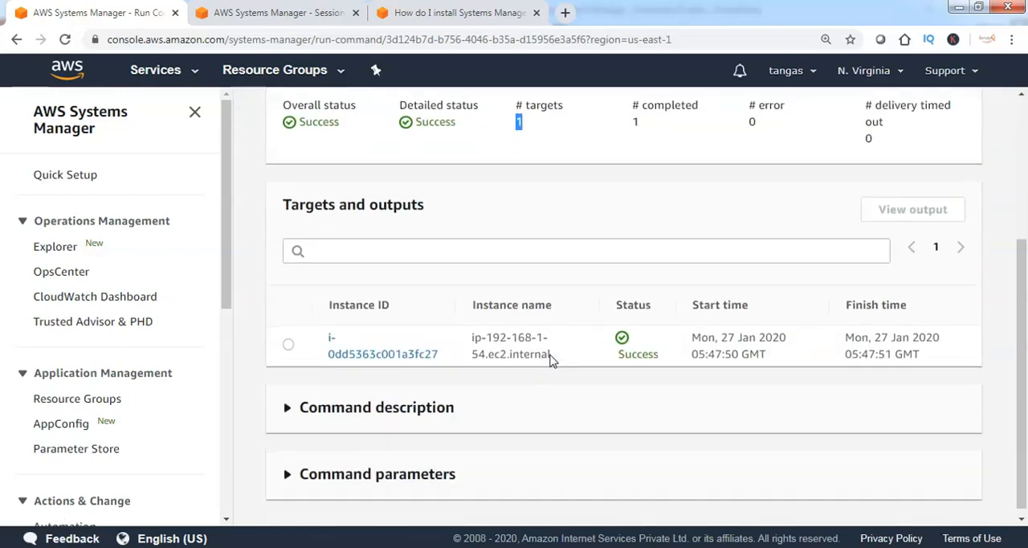
{"action": "left_click_drag", "start_coordinate": [437, 353], "coordinate": [324, 335]}
{"action": "left_click", "coordinate": [441, 383]}
Expand the command parameters and highlight the shell command that was run
{"action": "scroll", "coordinate": [393, 371], "scroll_direction": "down", "scroll_amount": 1}
{"action": "left_click", "coordinate": [286, 469]}
{"action": "scroll", "coordinate": [386, 466], "scroll_direction": "down", "scroll_amount": 2}
{"action": "left_click_drag", "start_coordinate": [455, 401], "coordinate": [606, 402]}
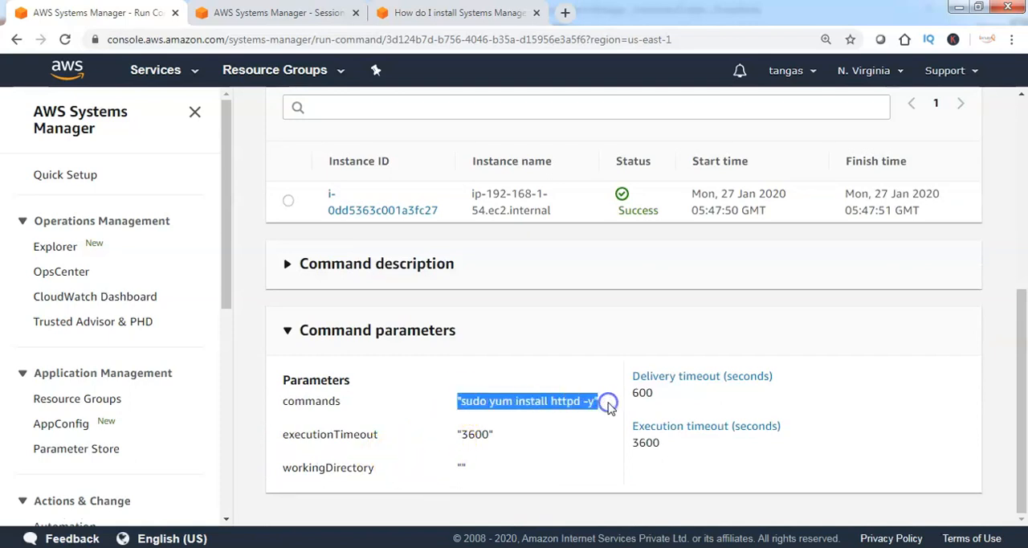